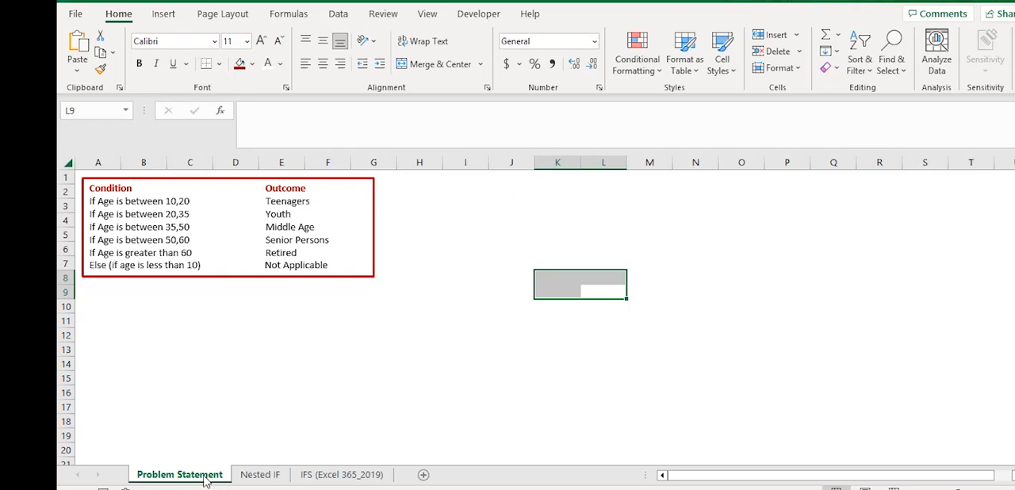
- View the Nested IF sheet, then examine the first conditions and outcomes of the IFS formula in D2 on the IFS (Excel 365_2019) sheet
left_click(255, 476)
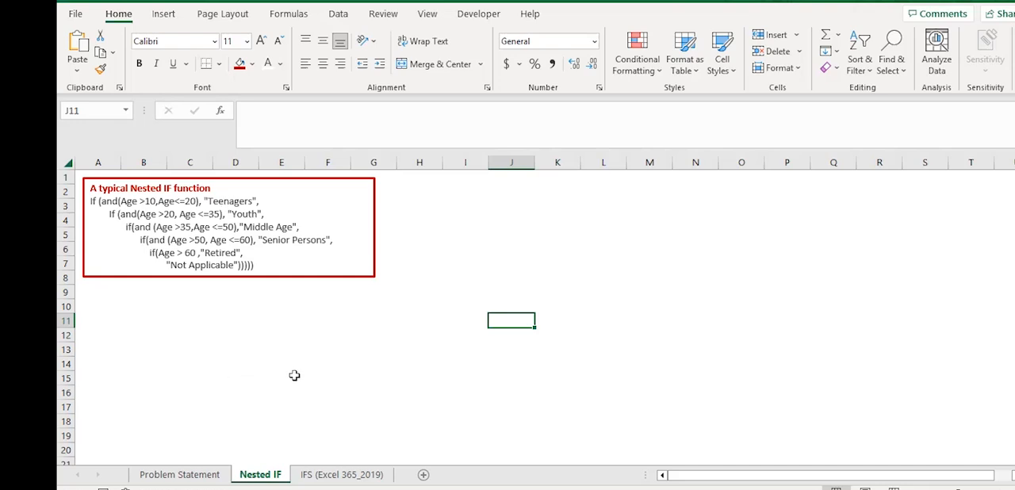
left_click(321, 474)
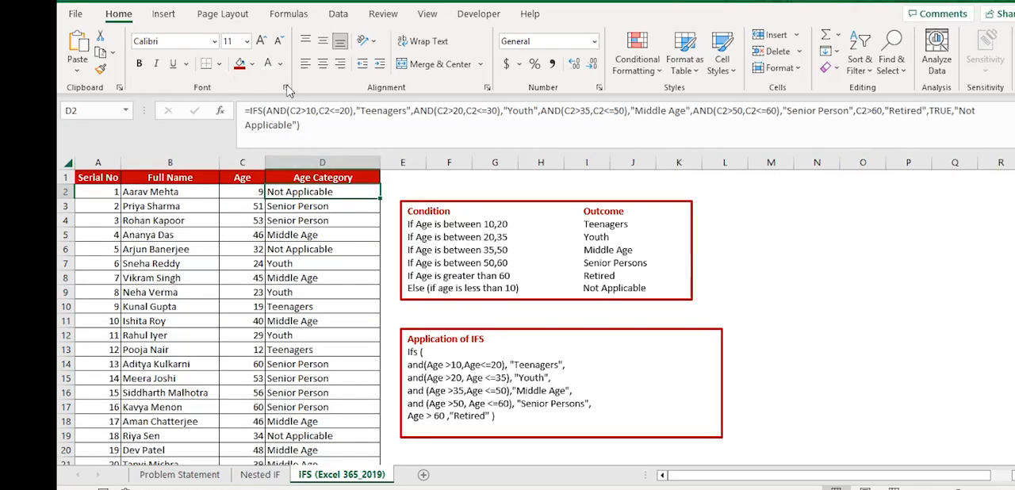
left_click(352, 111)
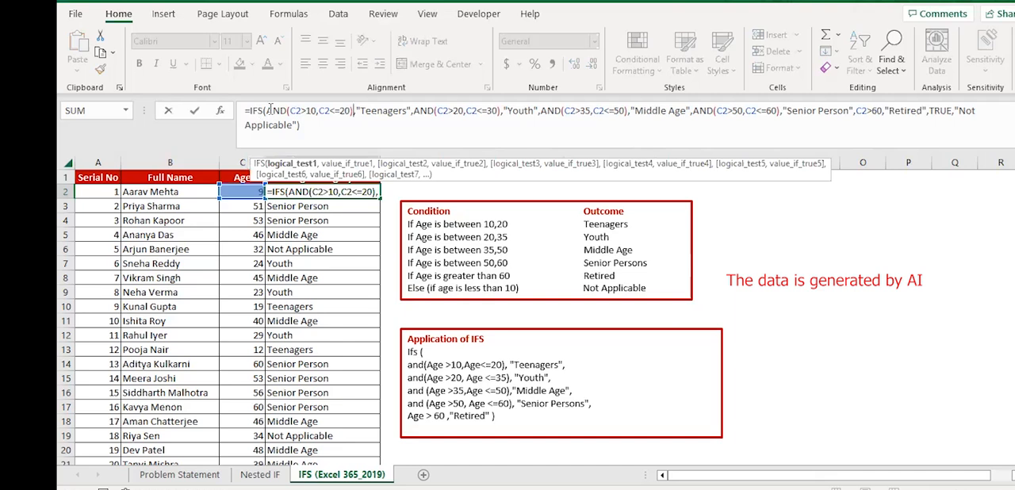
left_click_drag(270, 110, 412, 110)
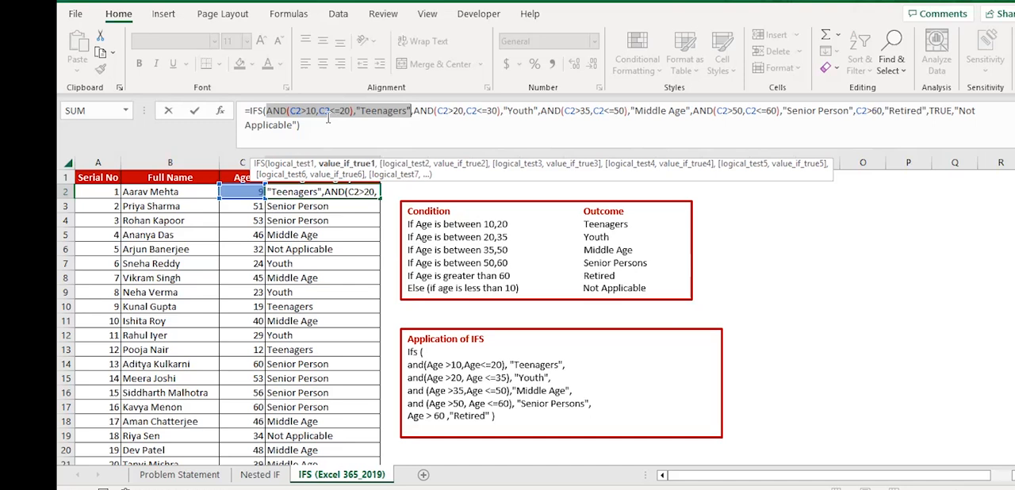
left_click(290, 110)
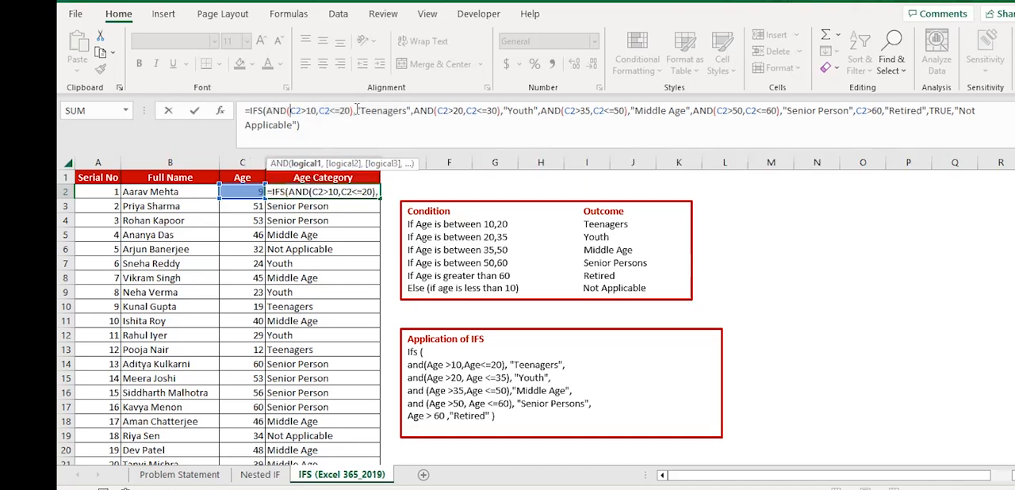
left_click_drag(356, 111, 266, 110)
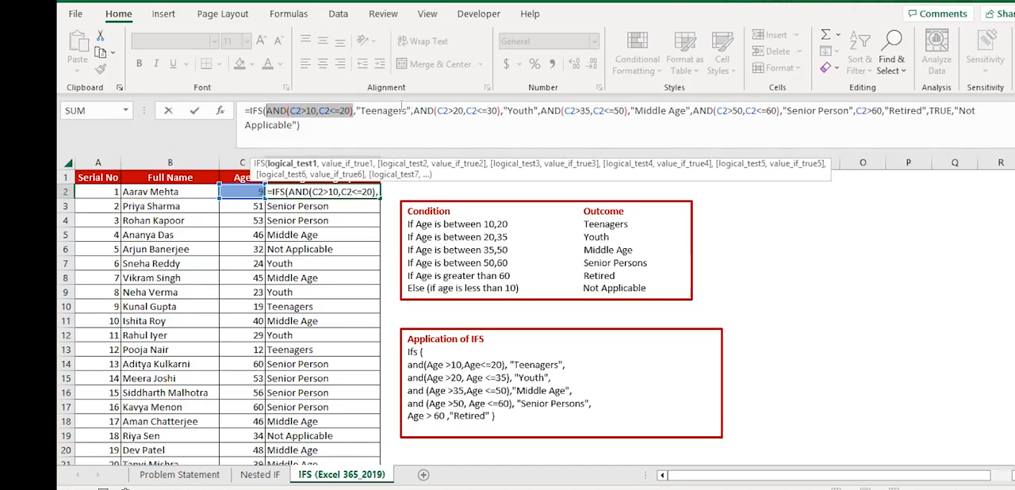
left_click(364, 112)
left_click(316, 111)
left_click(299, 168)
left_click_drag(356, 111, 501, 111)
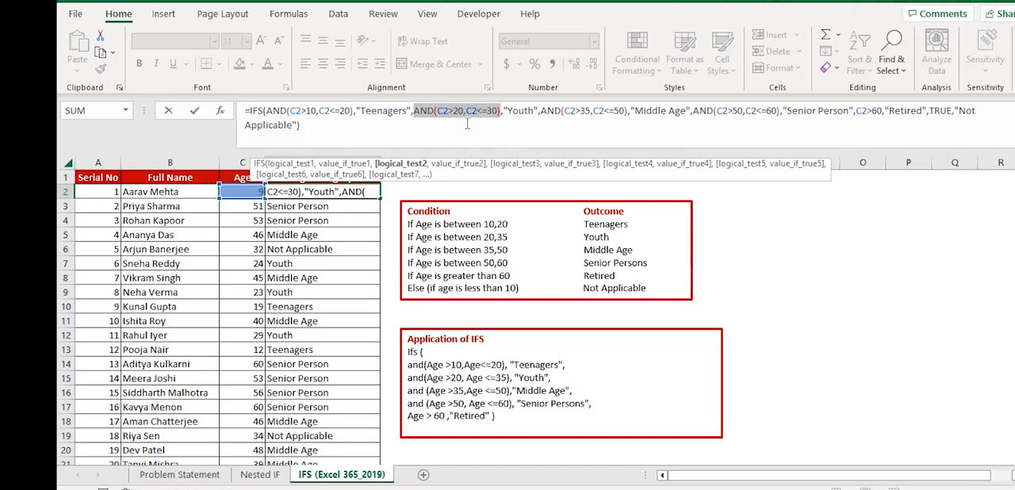
- Set the upper age limit of the "Youth" condition in D2's IFS formula to 35
left_click_drag(537, 111, 505, 112)
left_click(433, 111)
left_click(498, 111)
key("BackSpace")
type("5")
- Remove the final TRUE,"Not Applicable" pair from D2's IFS formula so it ends with "Retired"
left_click_drag(535, 112, 509, 112)
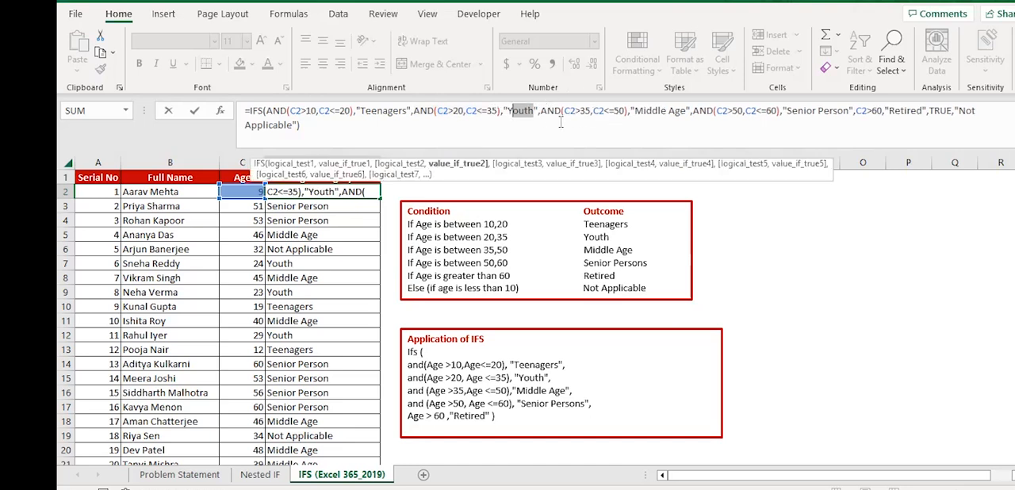
left_click_drag(565, 112, 671, 112)
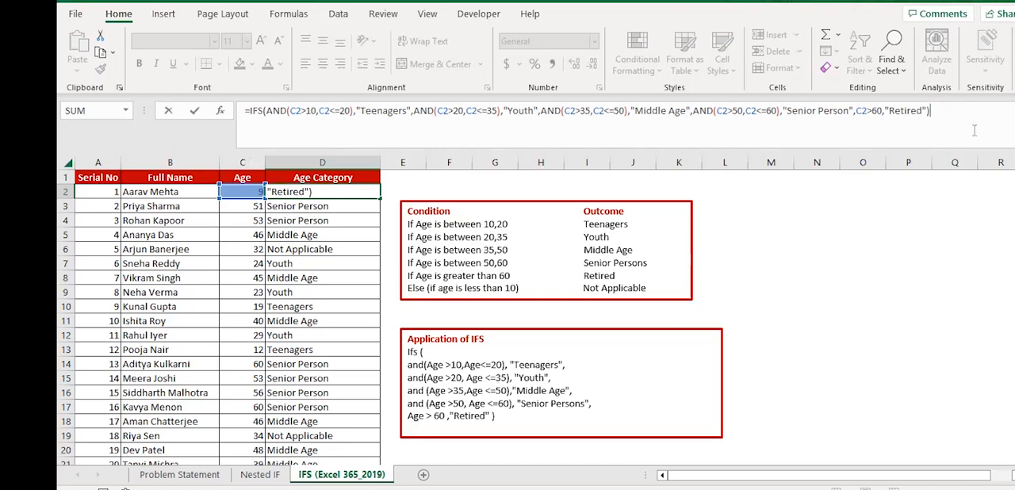
left_click_drag(351, 111, 266, 111)
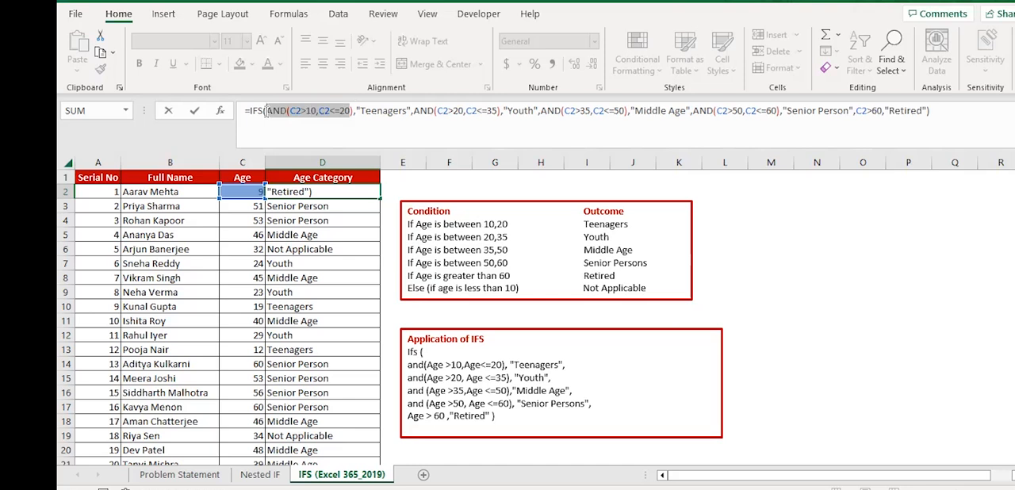
double_click(393, 111)
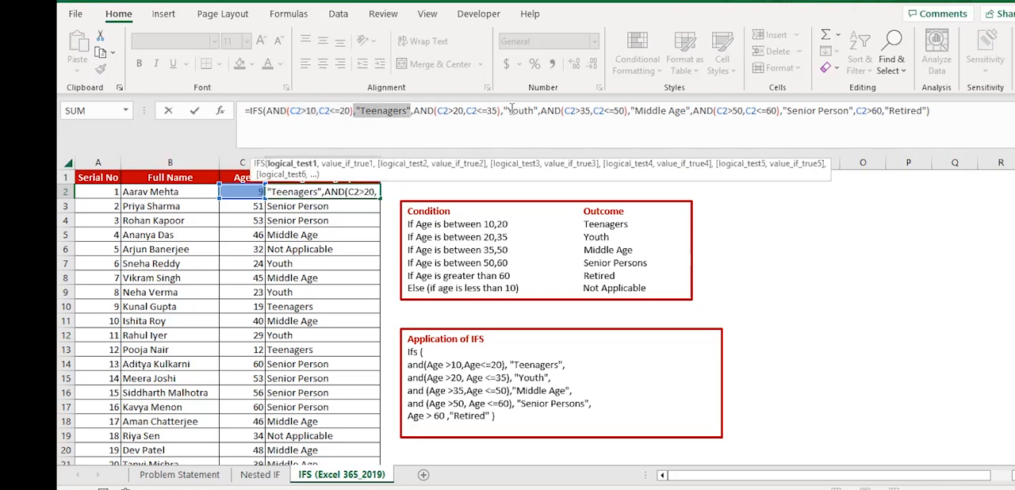
left_click_drag(501, 111, 414, 112)
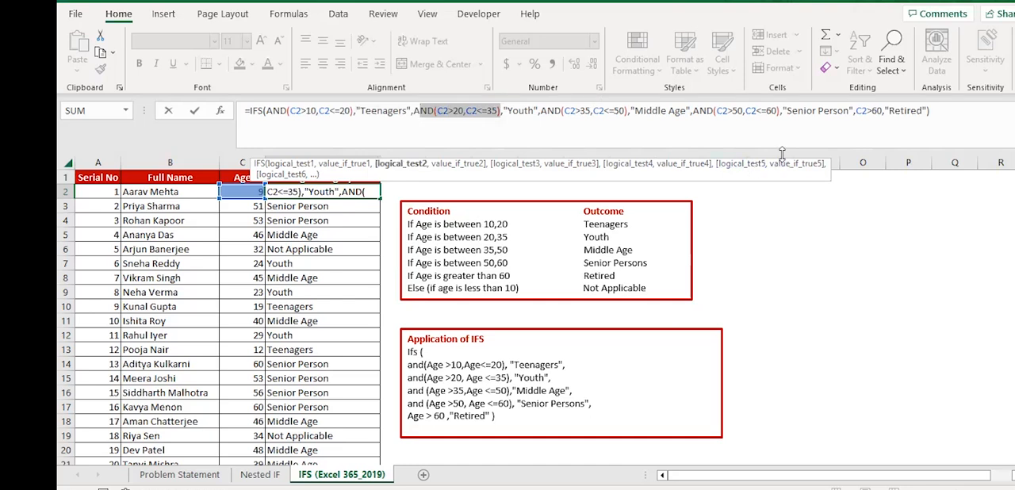
left_click(954, 109)
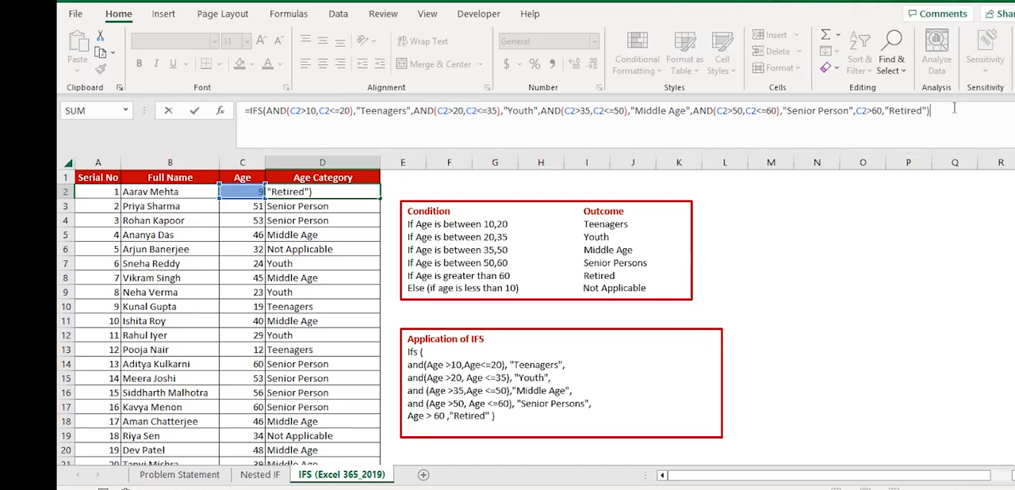
- Commit the shortened IFS formula in D2 and fill it down the Age Category column
key("Return")
left_click(357, 191)
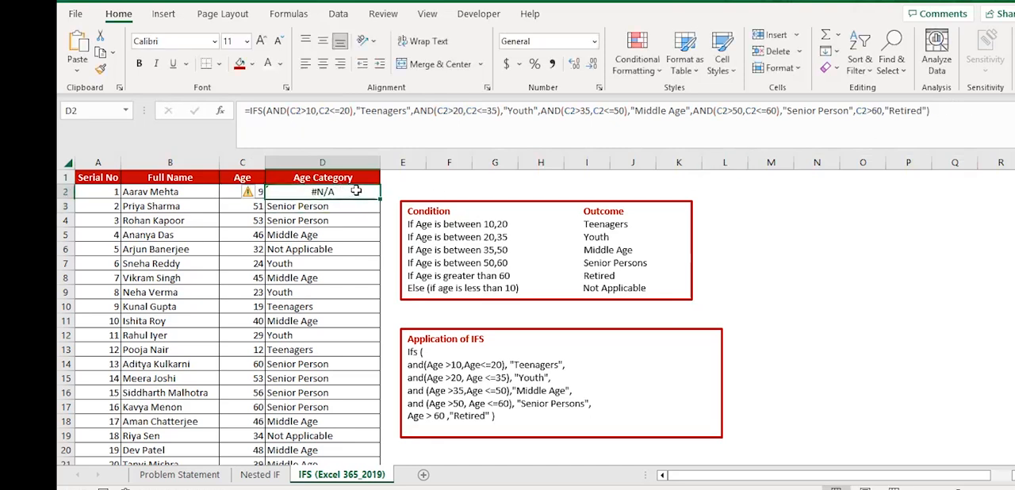
double_click(380, 199)
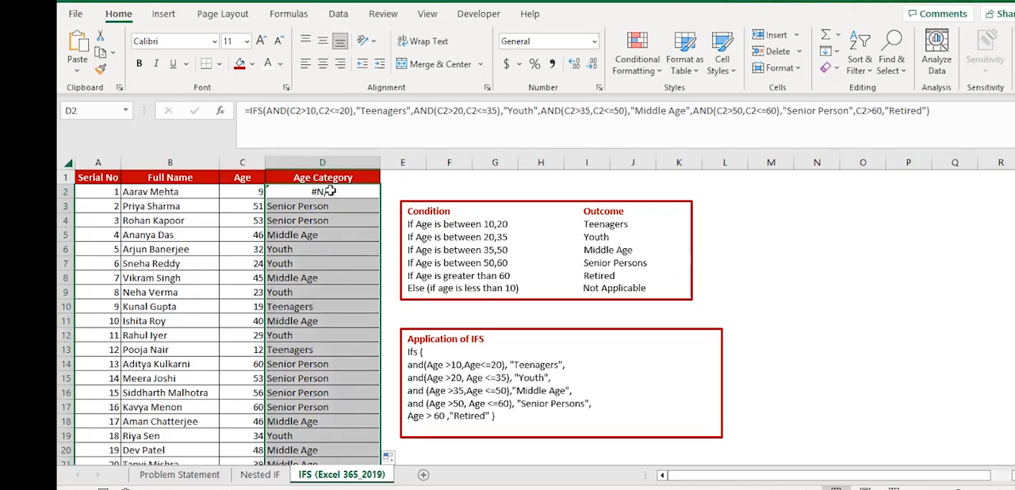
- Append TRUE as the last logical test after "Retired" in D2's IFS formula
left_click(329, 191)
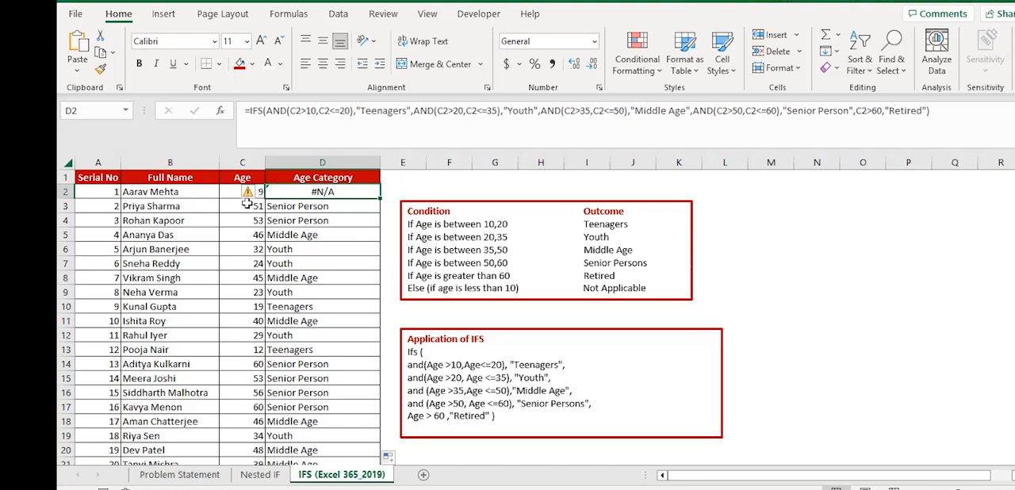
left_click_drag(303, 111, 687, 99)
left_click_drag(813, 105, 881, 111)
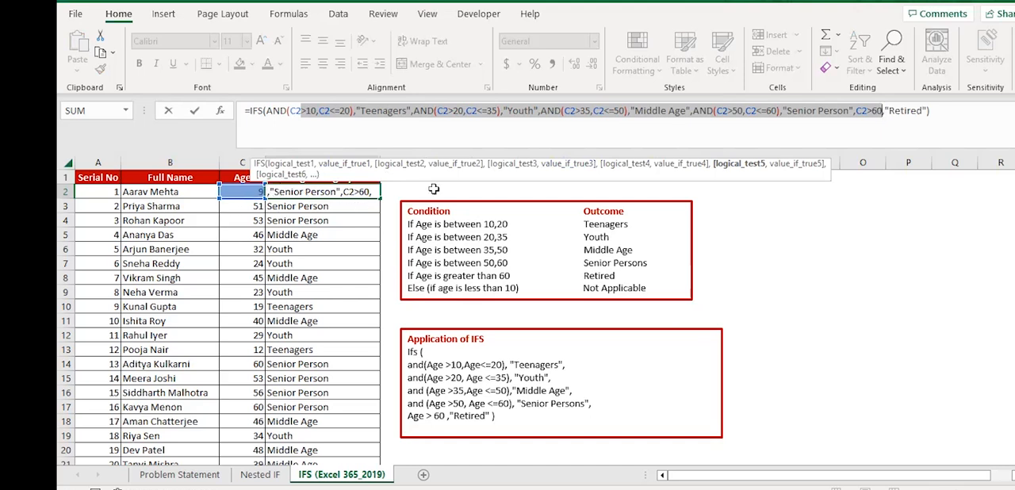
left_click(881, 111)
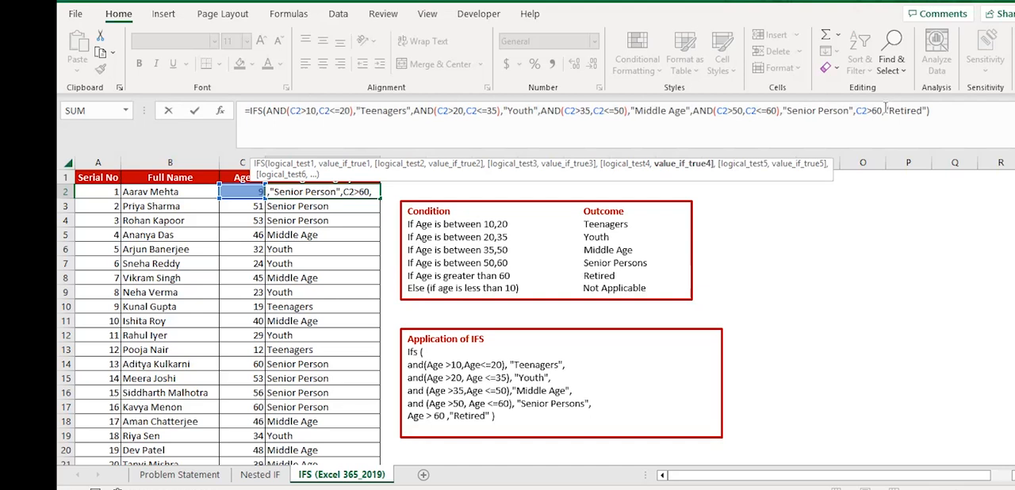
left_click(885, 108)
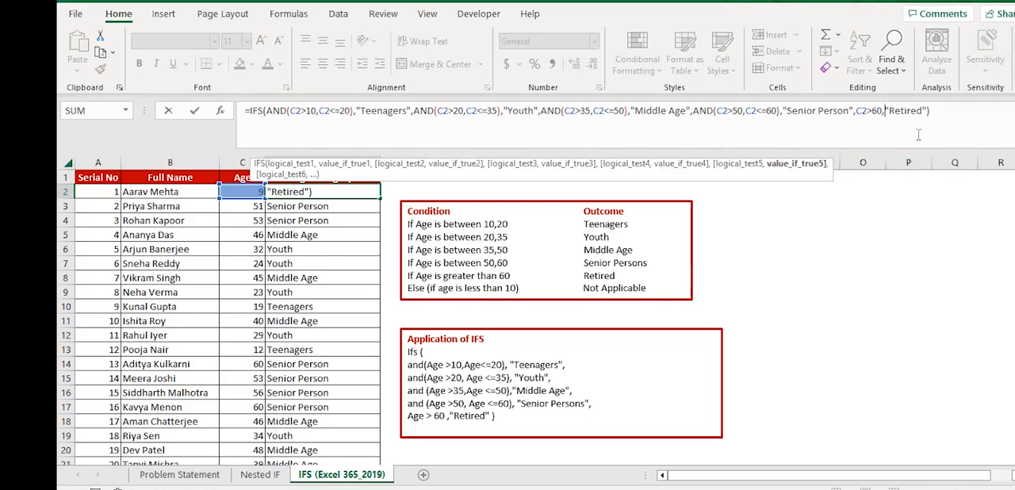
left_click_drag(882, 108, 268, 110)
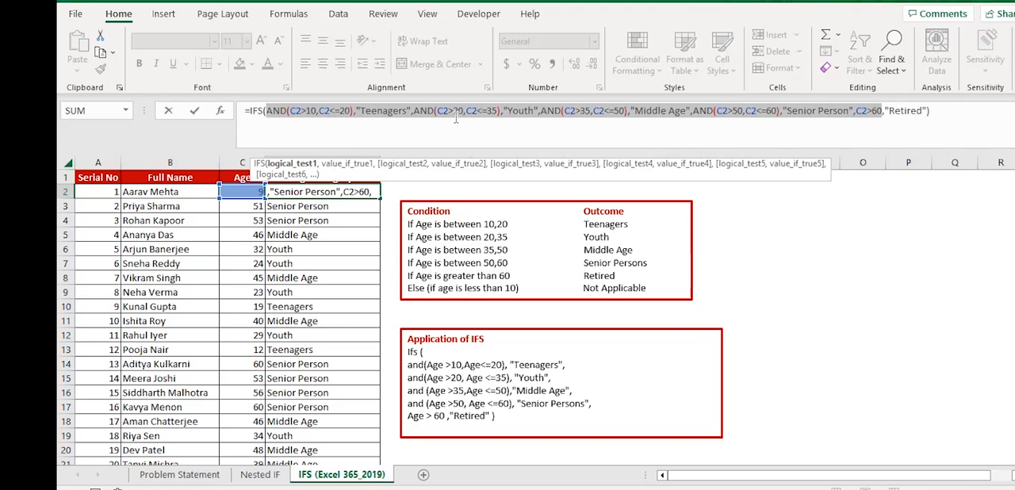
left_click(926, 110)
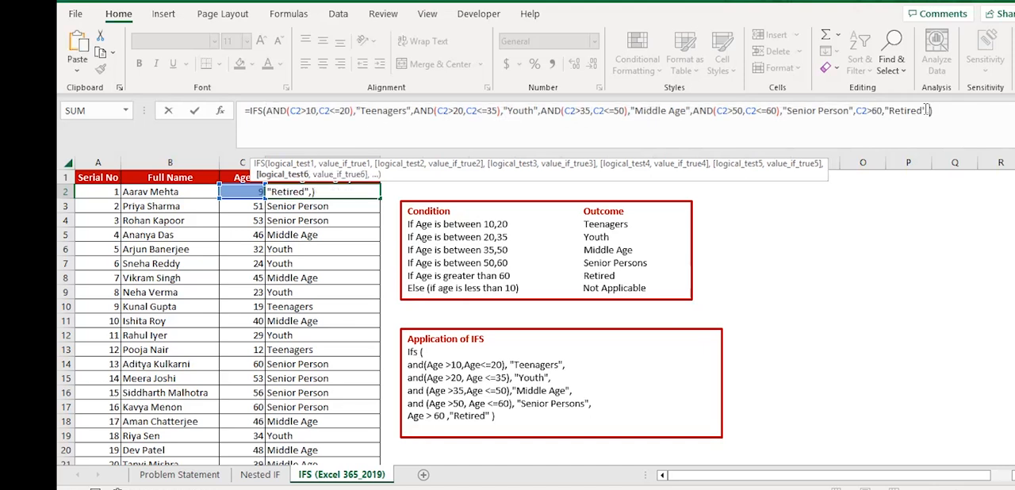
type(",TRUE")
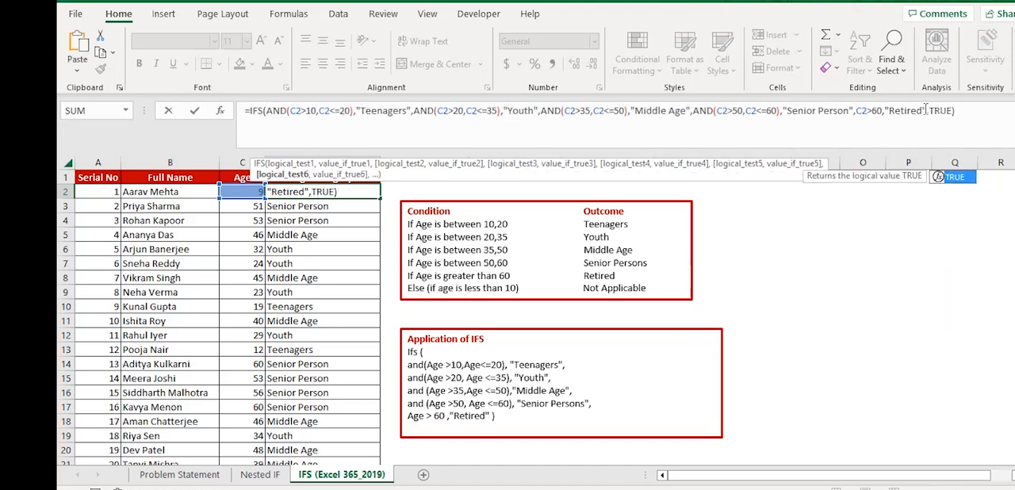
type(",")
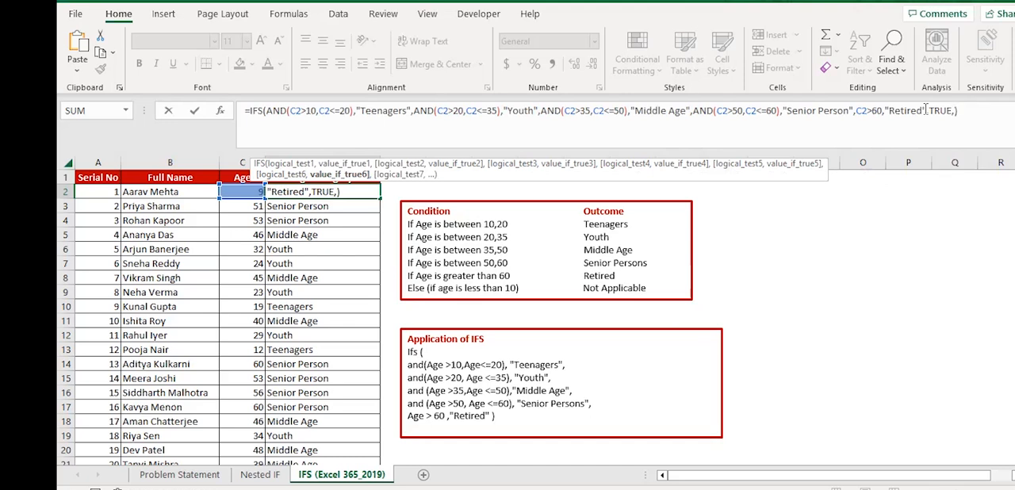
- Add "Not Applicable" as the outcome of the TRUE test in D2 and fill the completed formula down the Age Category column
left_click_drag(930, 112, 955, 112)
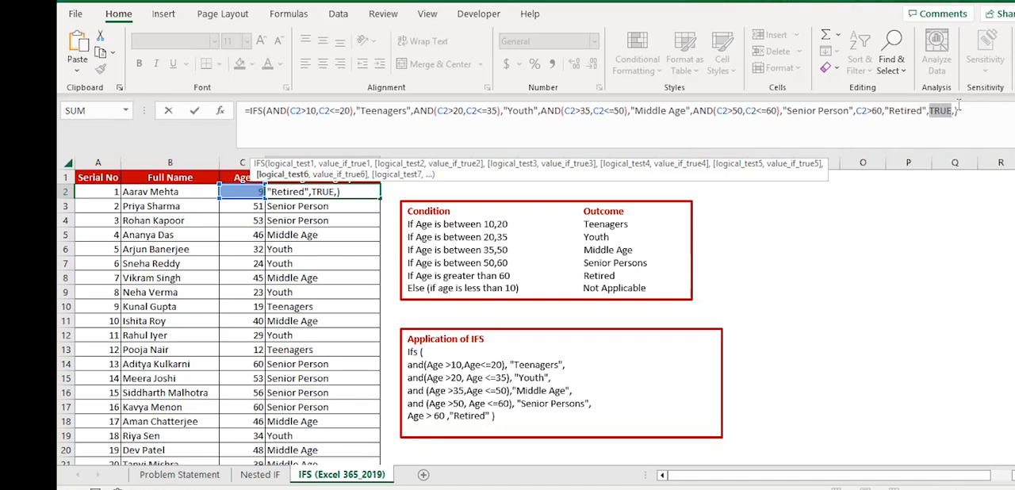
left_click(955, 111)
type("\"Not Applicable\"")
key("Return")
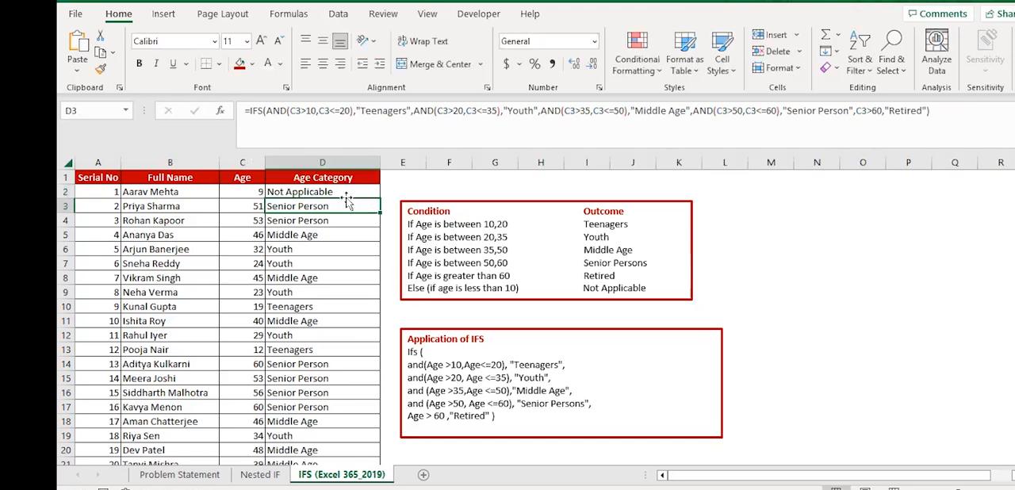
left_click(345, 195)
double_click(380, 198)
- Set the age in cell C7 to 5 to test the fallback category
left_click(253, 263)
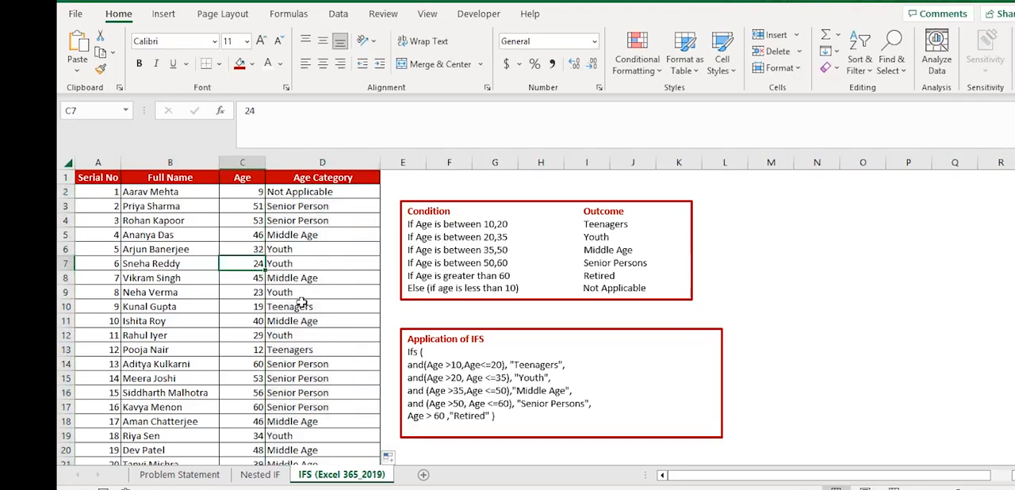
type("5")
key("Return")
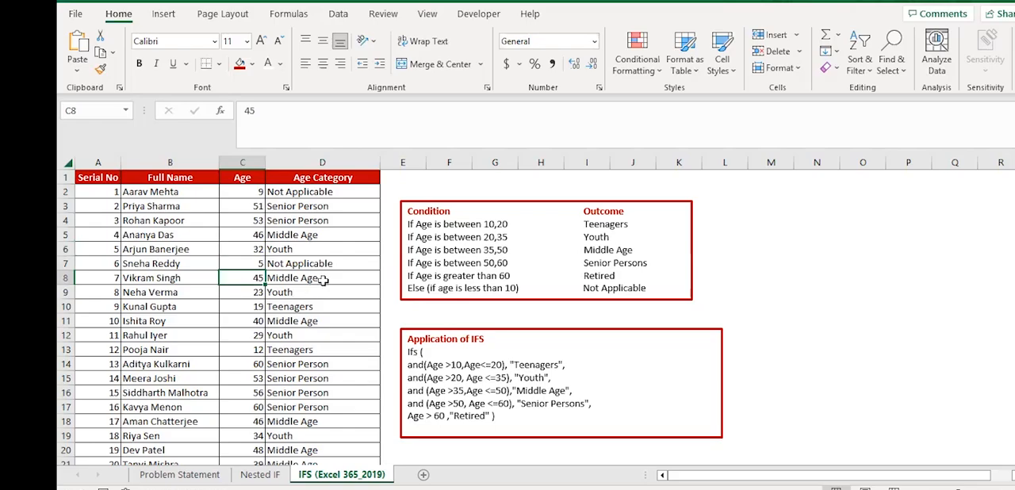